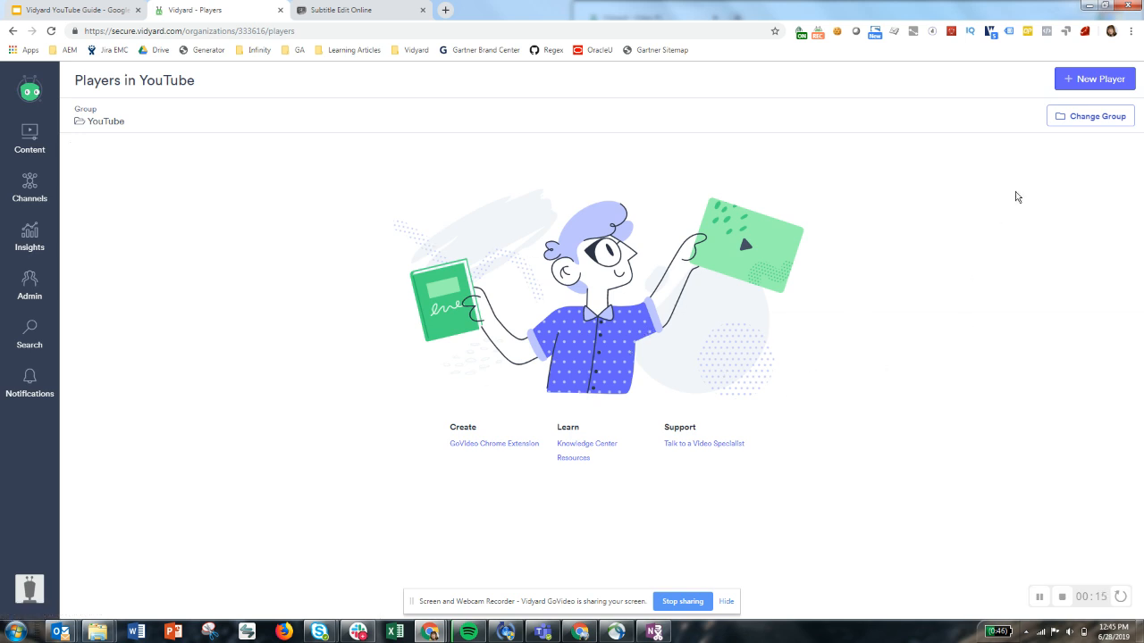
Create a new player in the YouTube group containing Video #1 and Video #2 from the library, and save it
click(1095, 79)
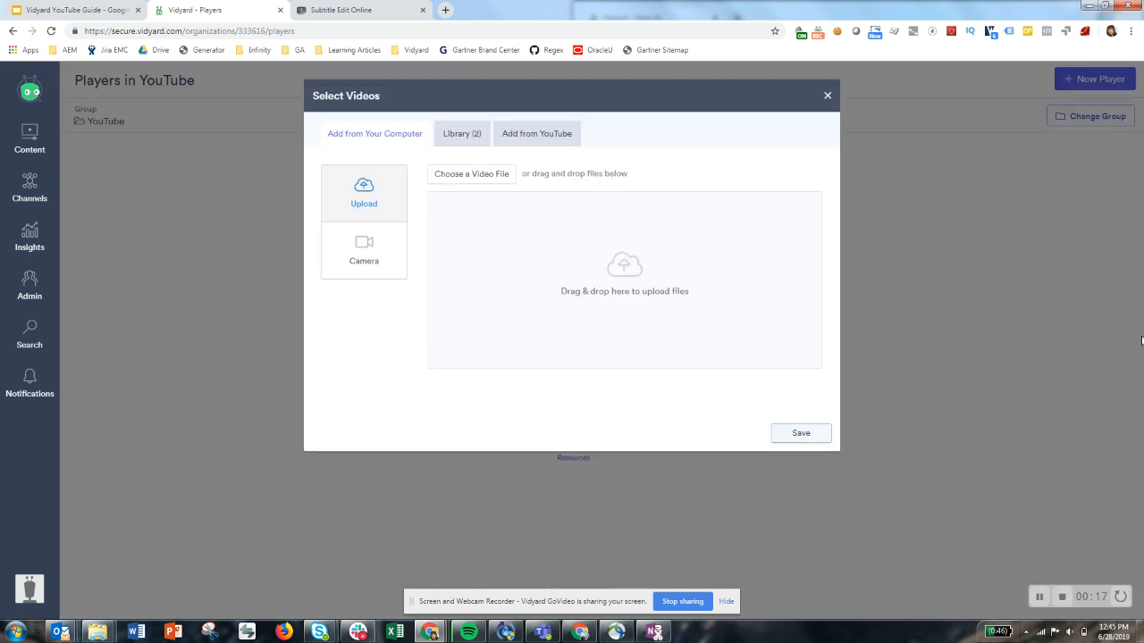
click(449, 141)
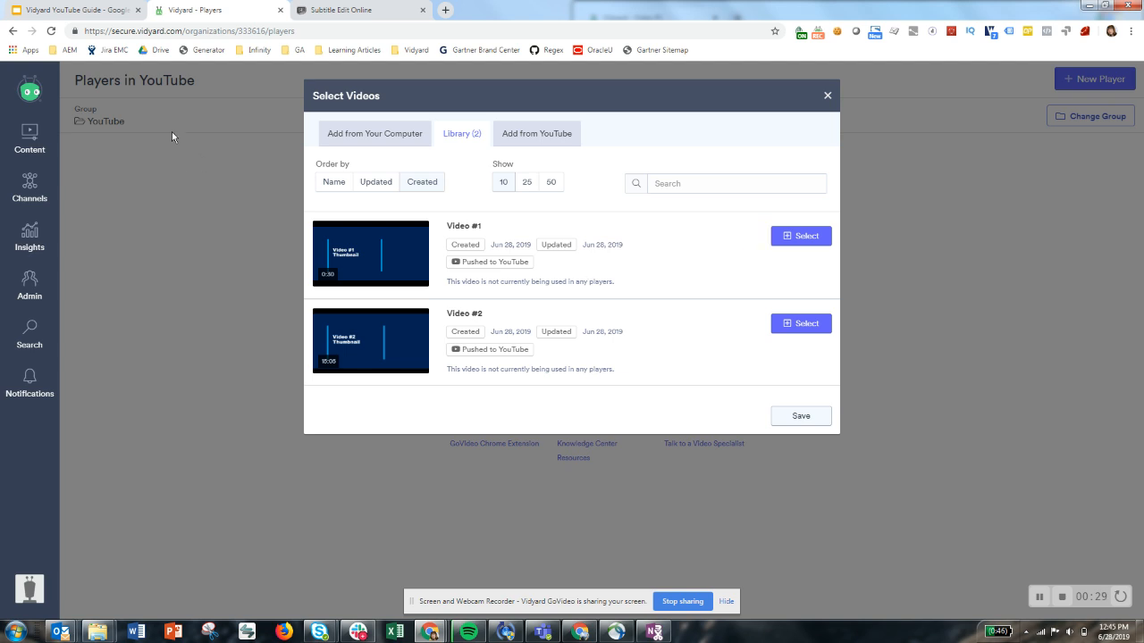
click(364, 136)
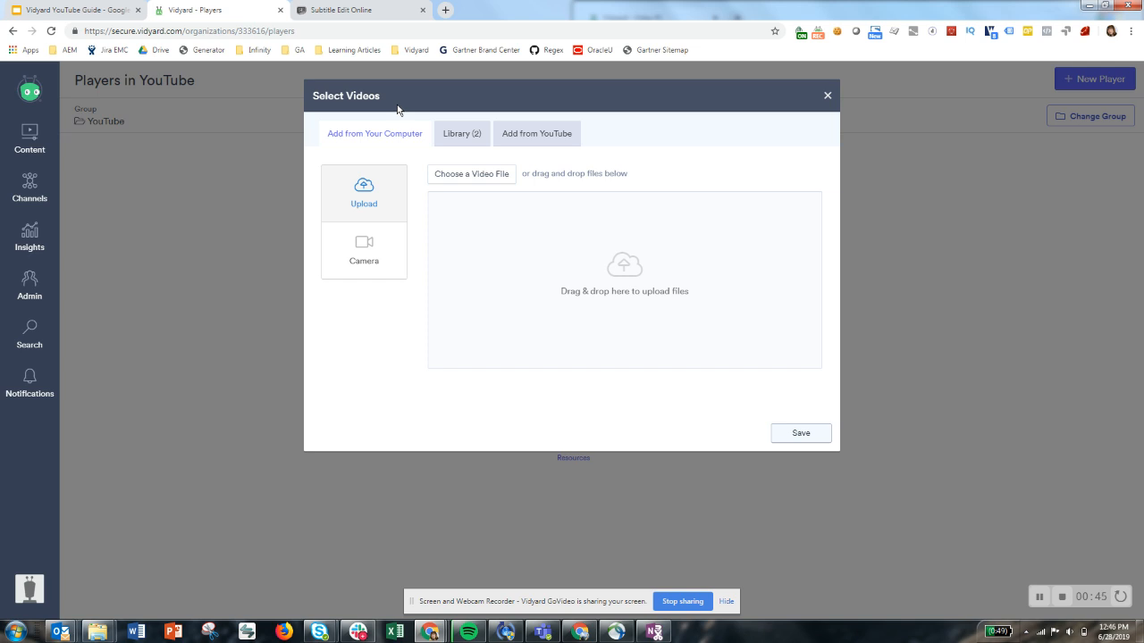
click(449, 134)
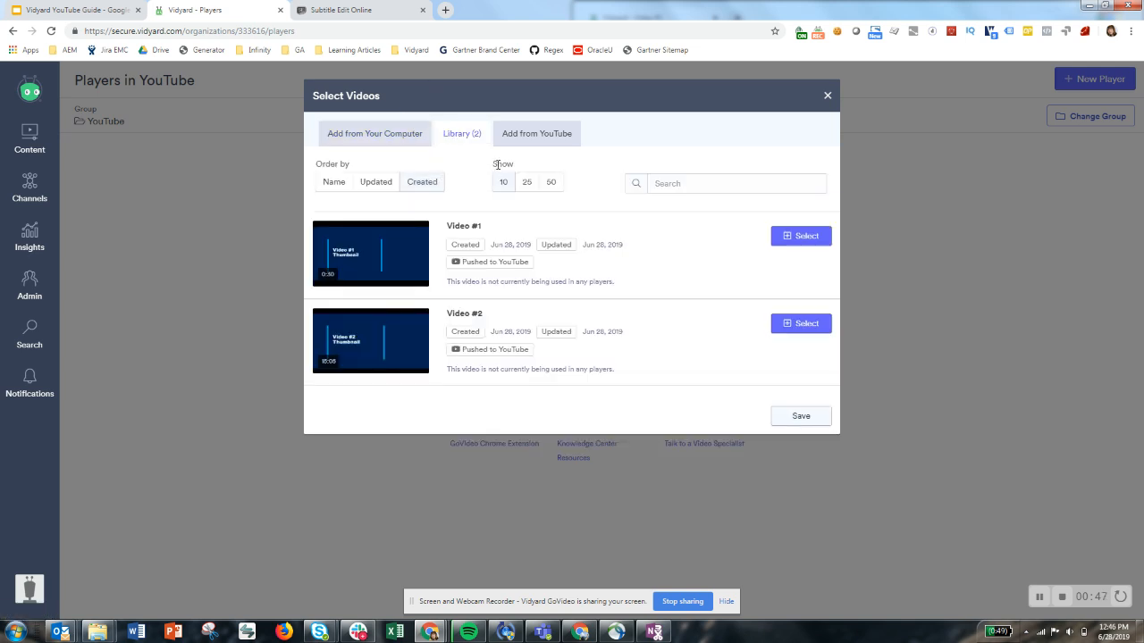
click(802, 236)
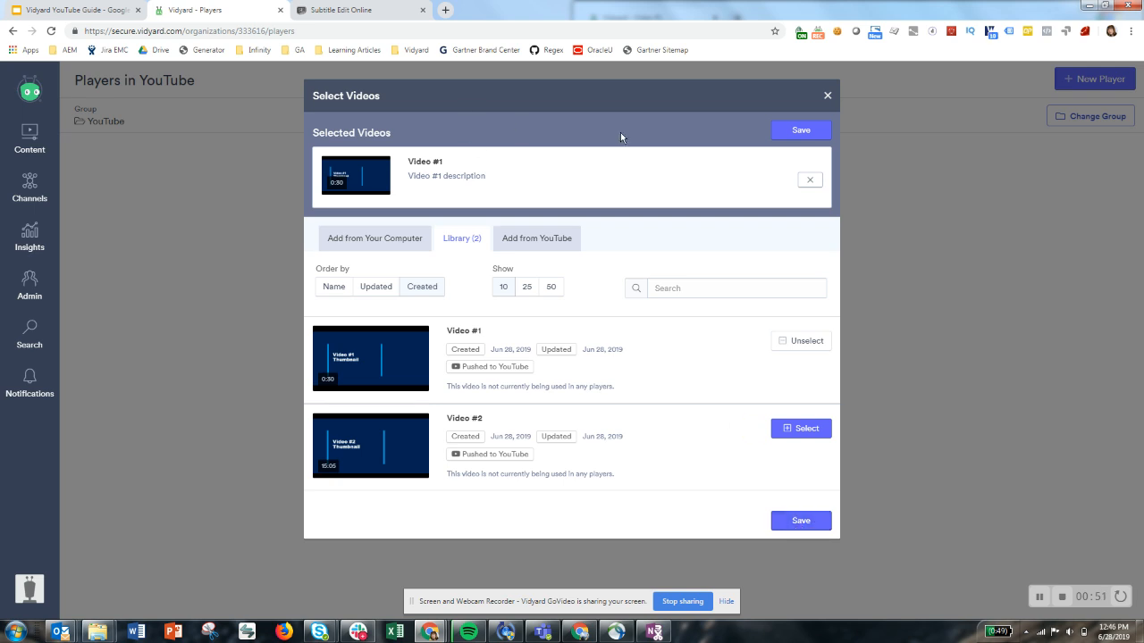
click(807, 432)
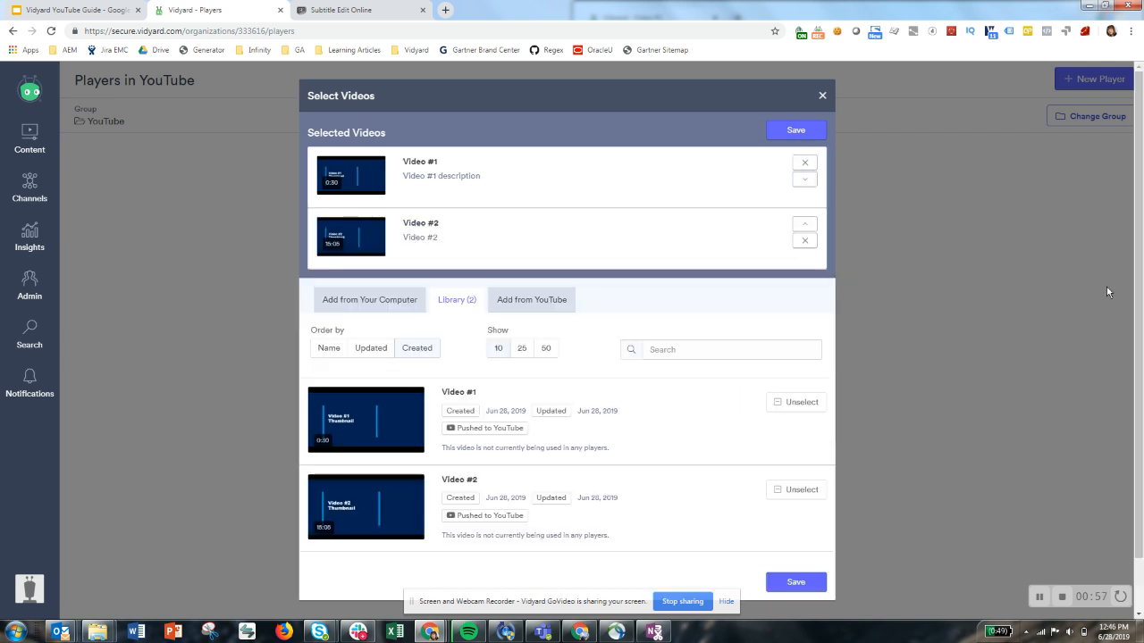
drag(493, 220, 518, 229)
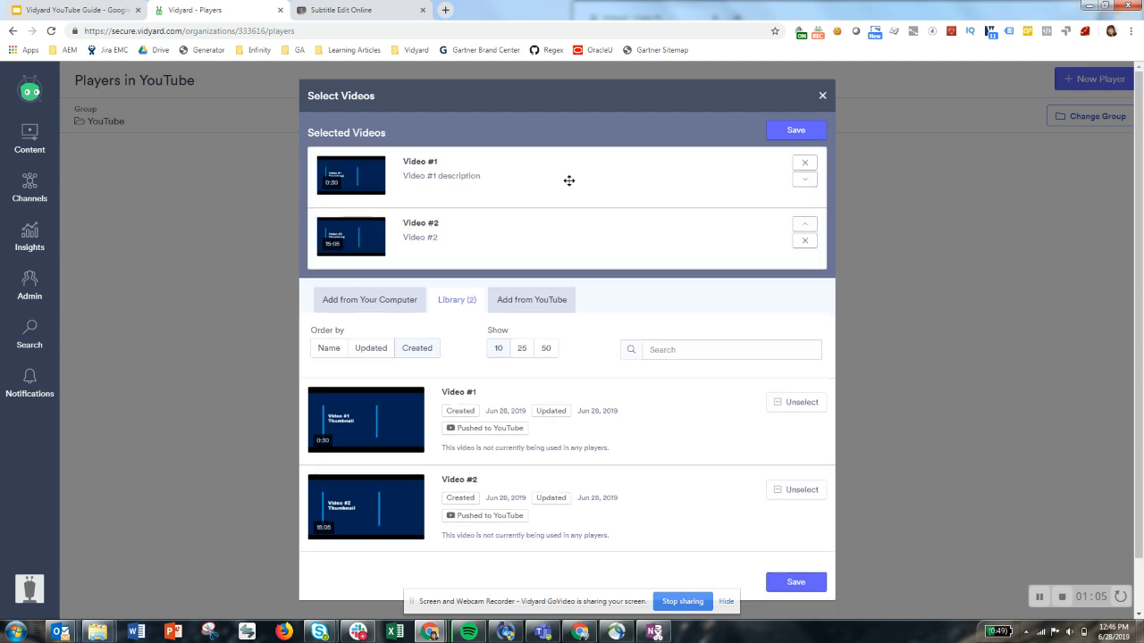
click(792, 132)
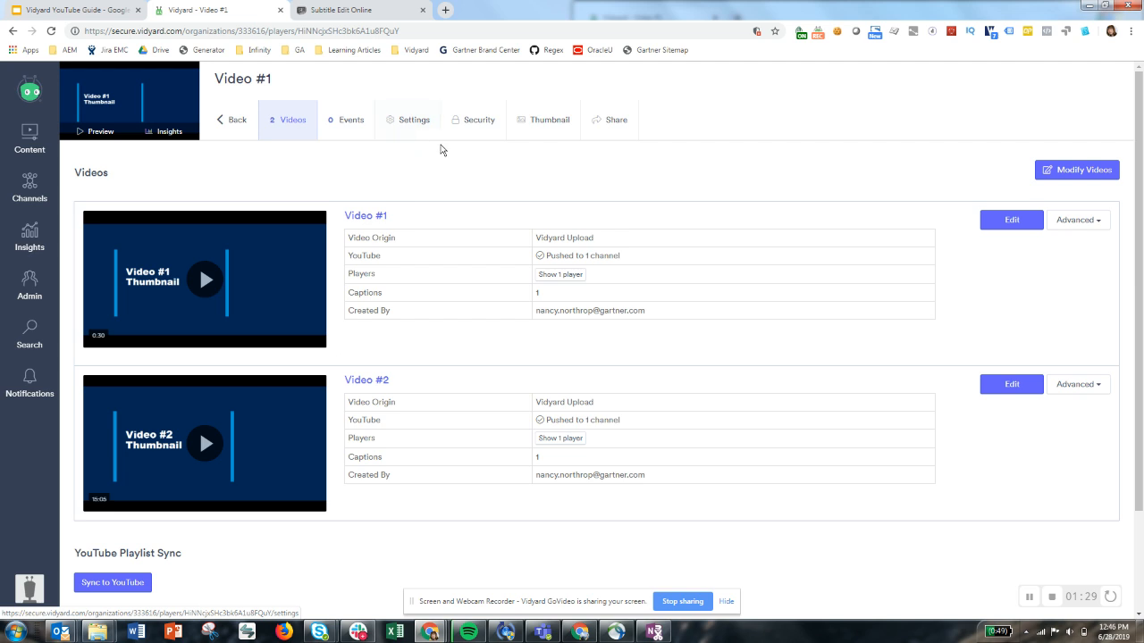
Examine the new player's web address, its video details and the YouTube Playlist Sync section
drag(269, 31, 295, 36)
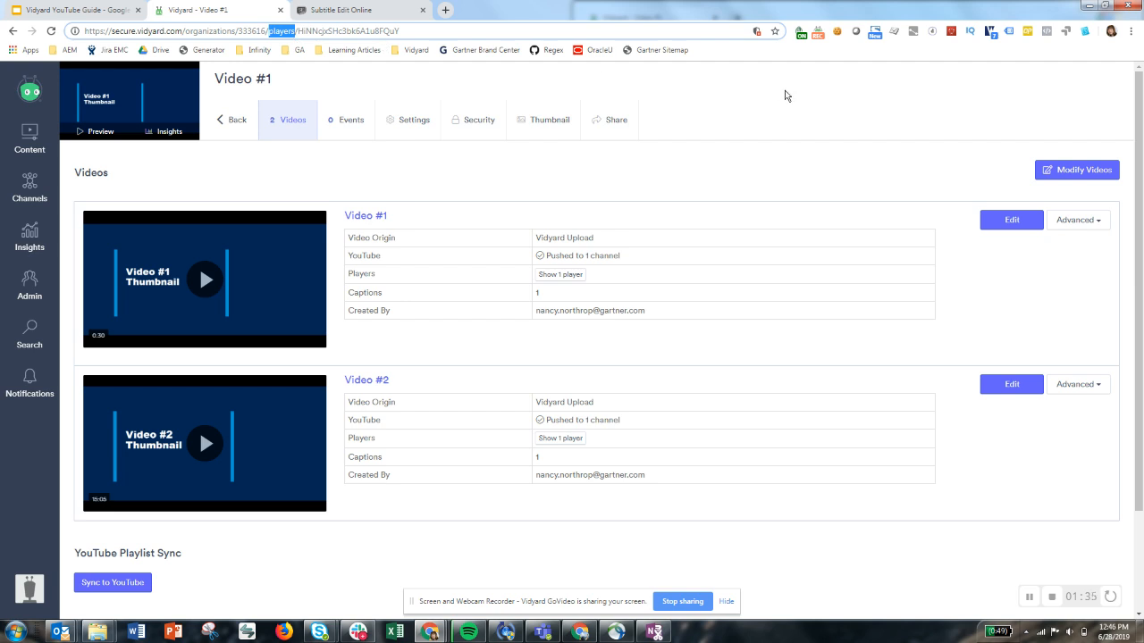
click(786, 96)
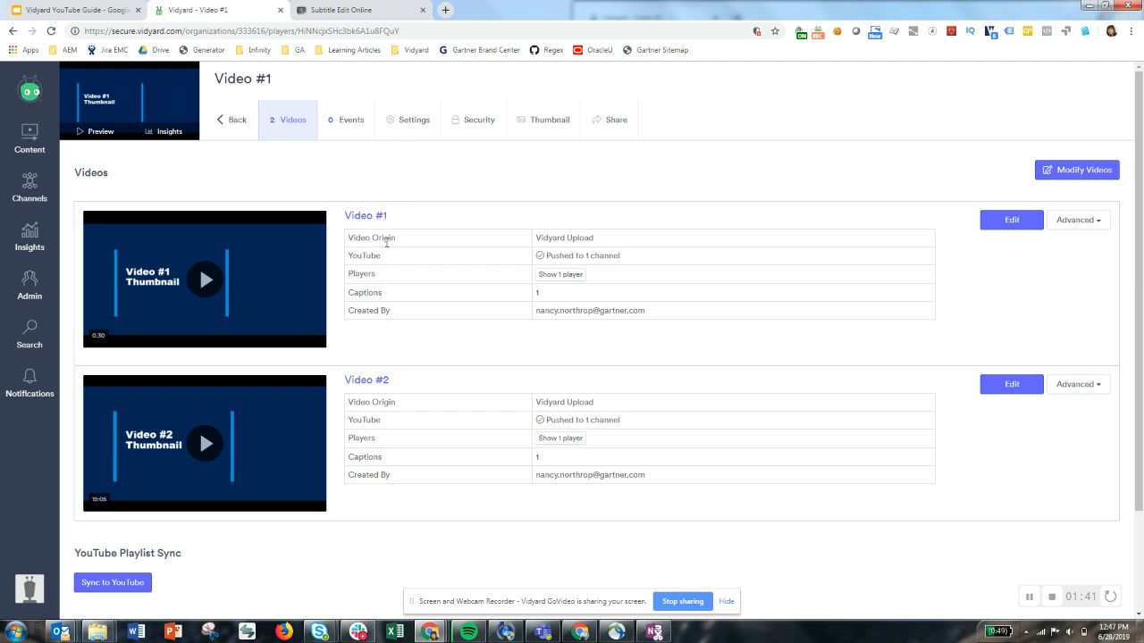
scroll(456, 248, down, 1)
scroll(447, 242, up, 1)
mouse_move(565, 257)
scroll(595, 422, down, 3)
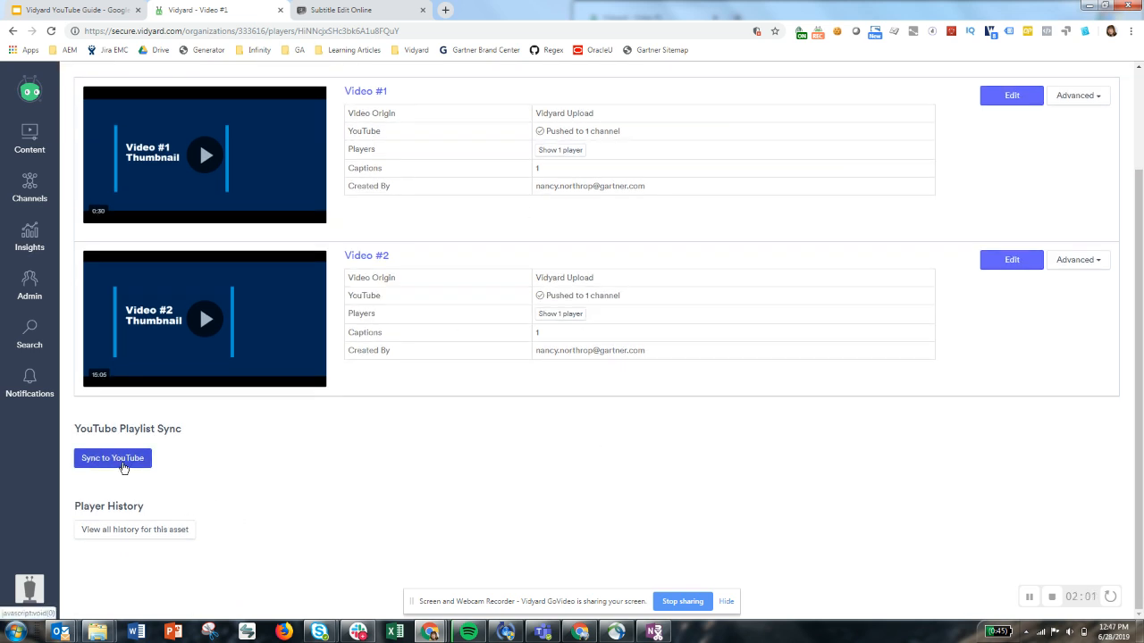
scroll(395, 508, up, 3)
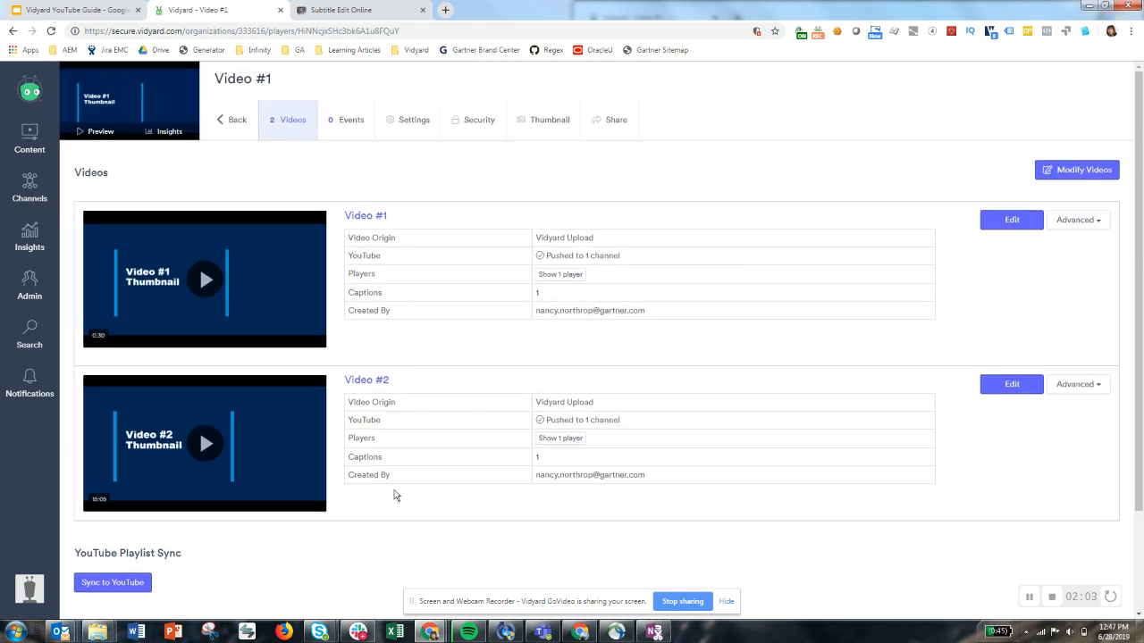
Change the player's name to "Player #1 Name" in its general settings
click(390, 125)
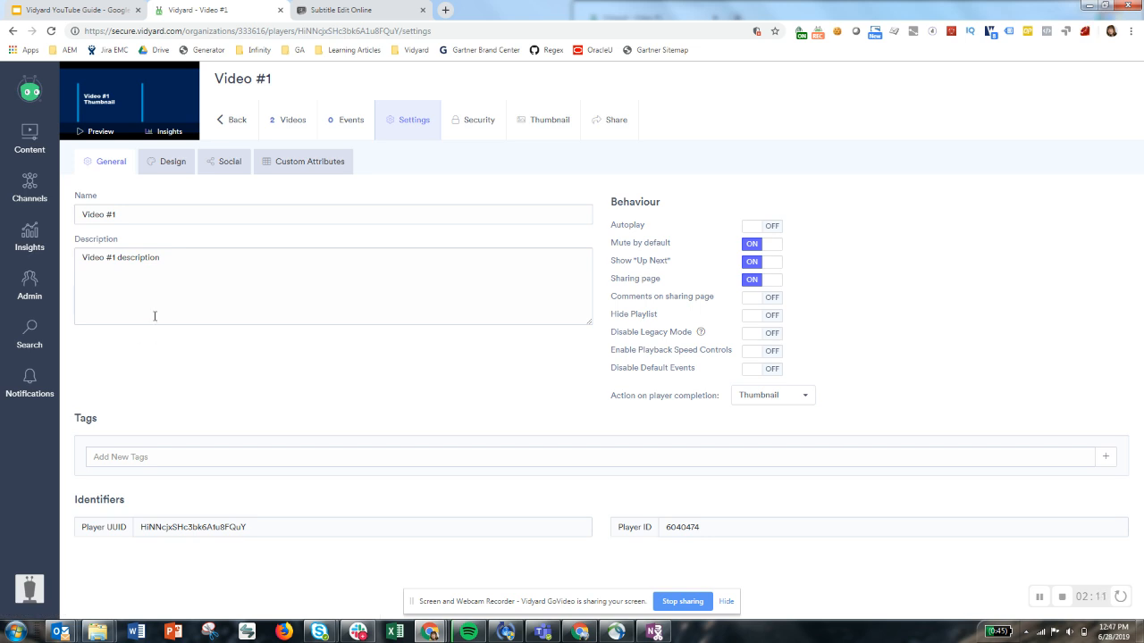
drag(120, 206, 21, 205)
text(Player)
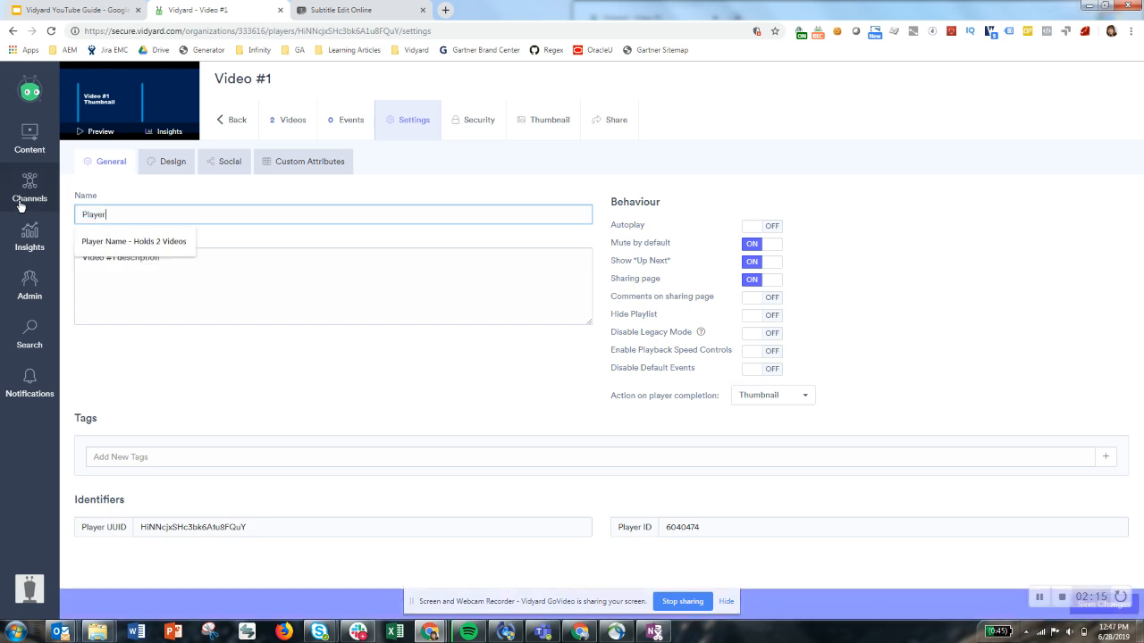
text( #1)
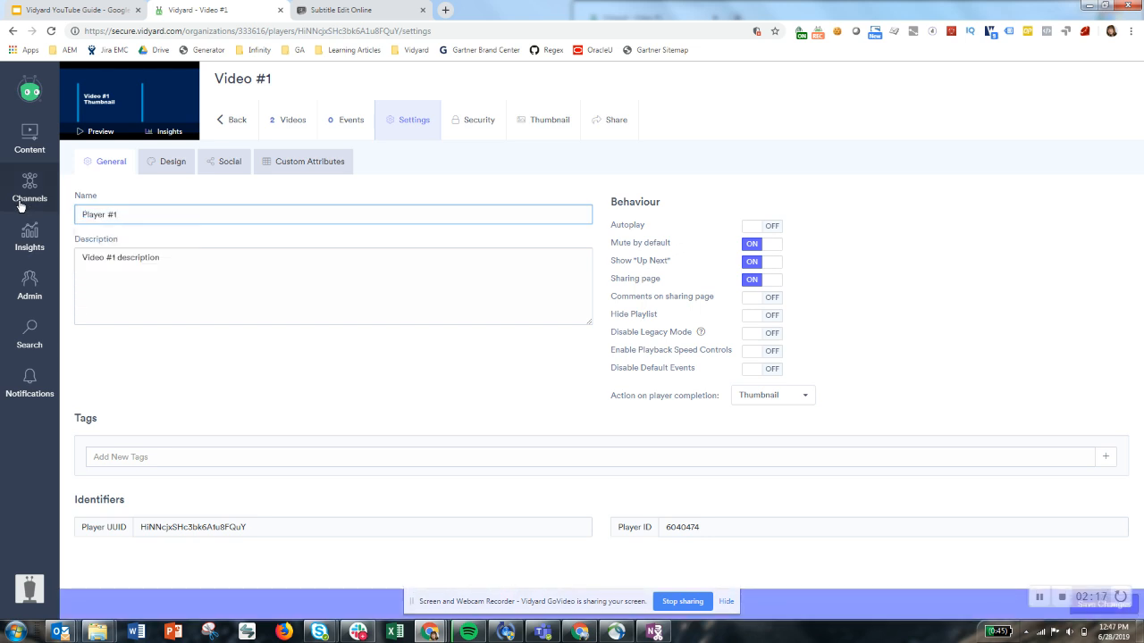
text( Name)
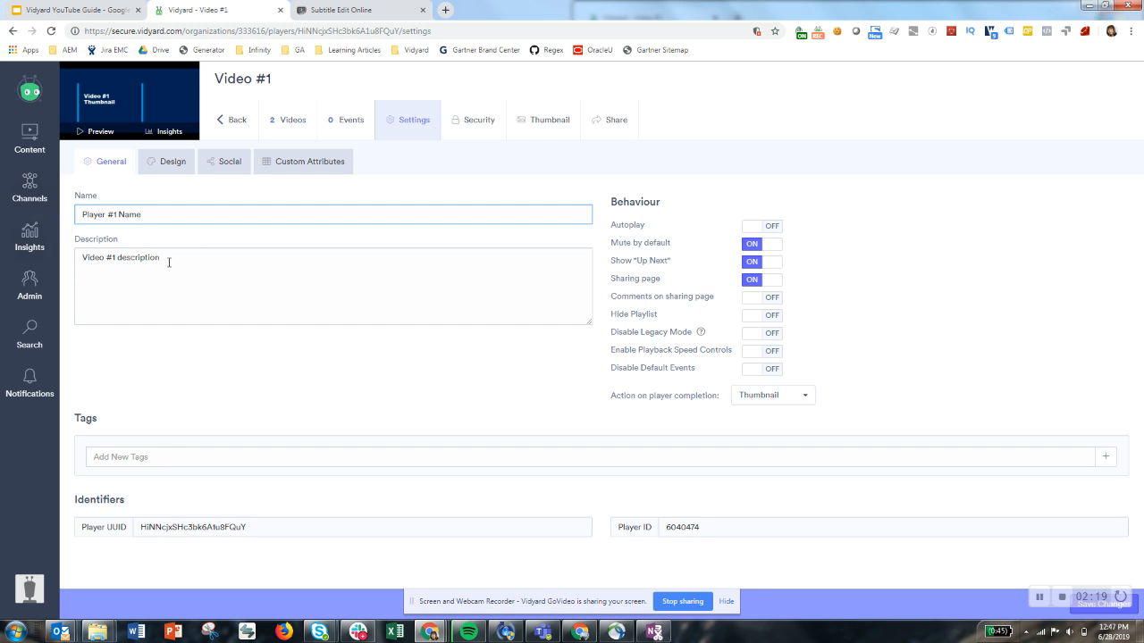
Replace the player's description with "Player # 1 Description" and save the settings
key(Tab)
key(BackSpace)
text(Player)
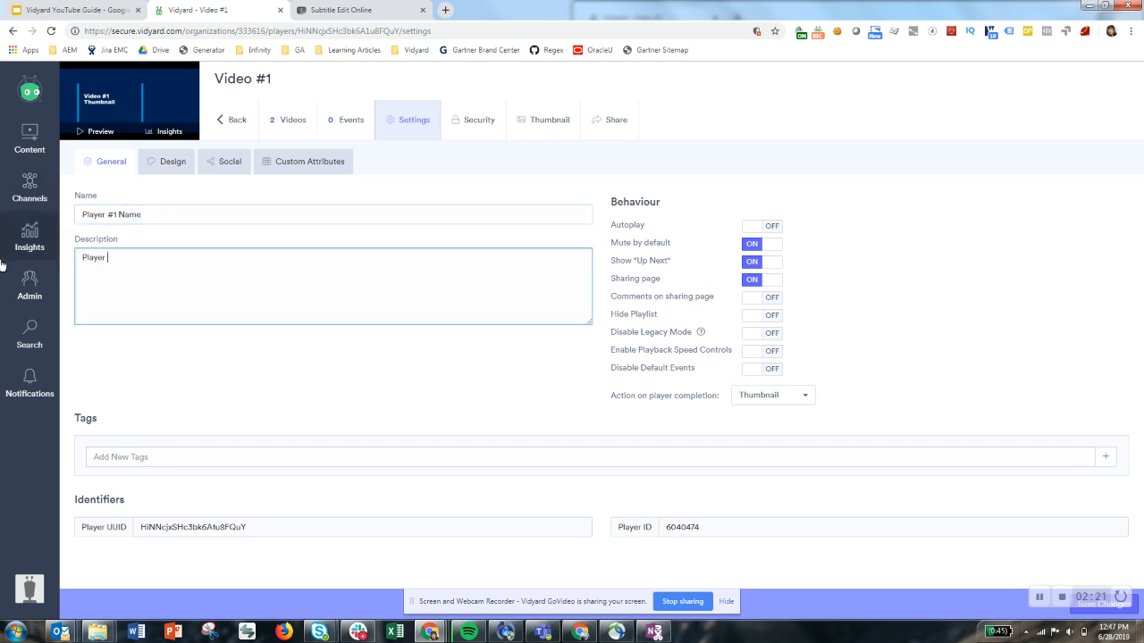
text( # 1 Description)
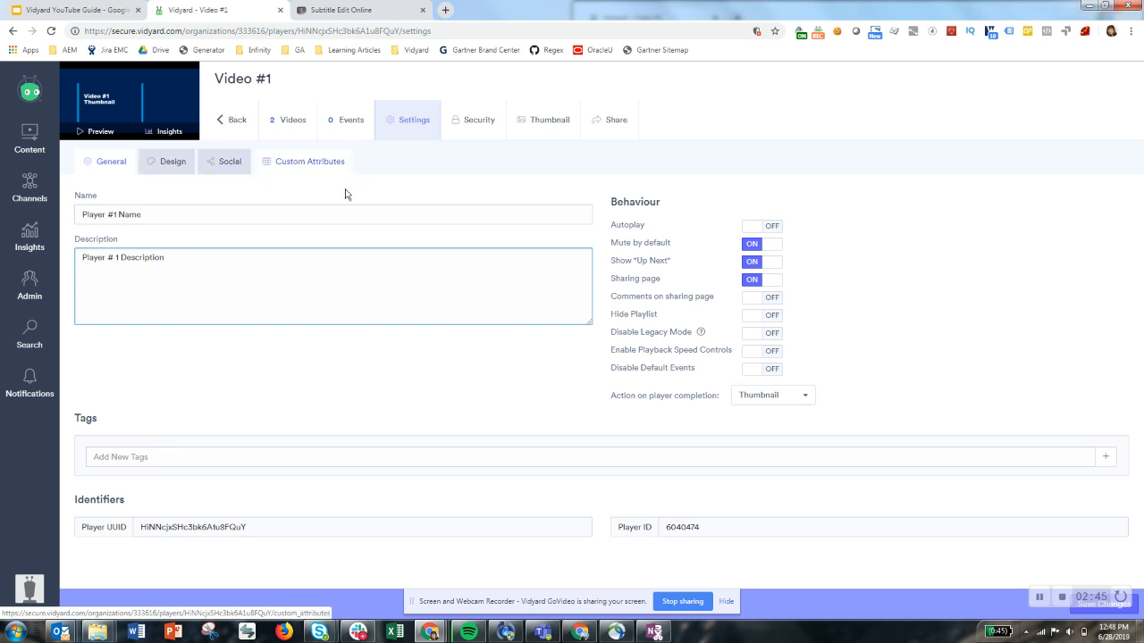
click(992, 527)
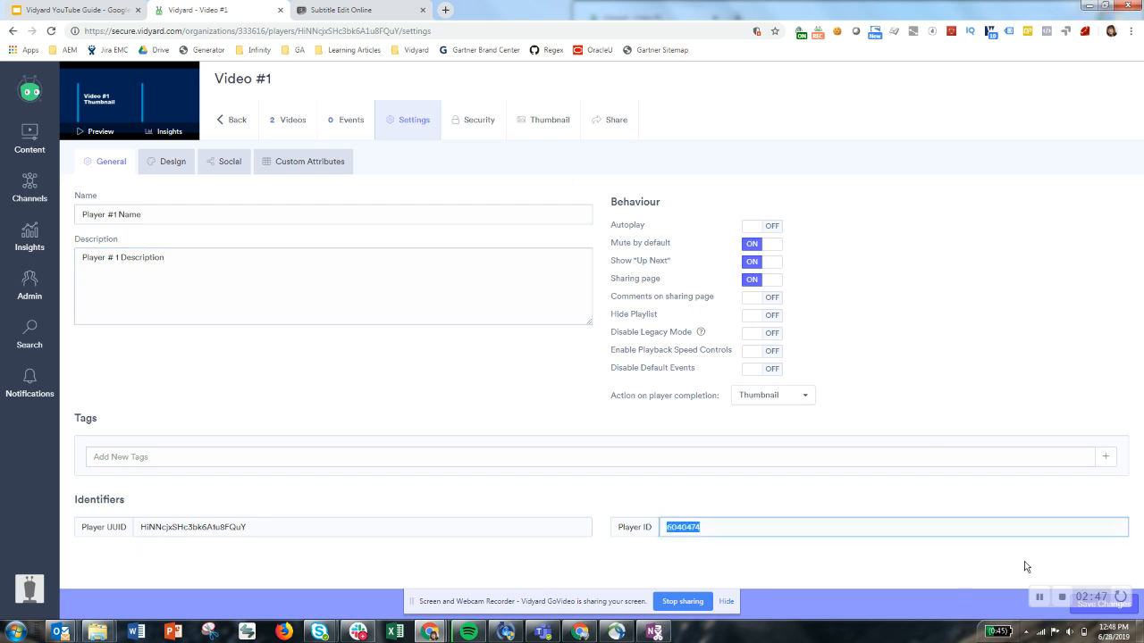
click(1135, 616)
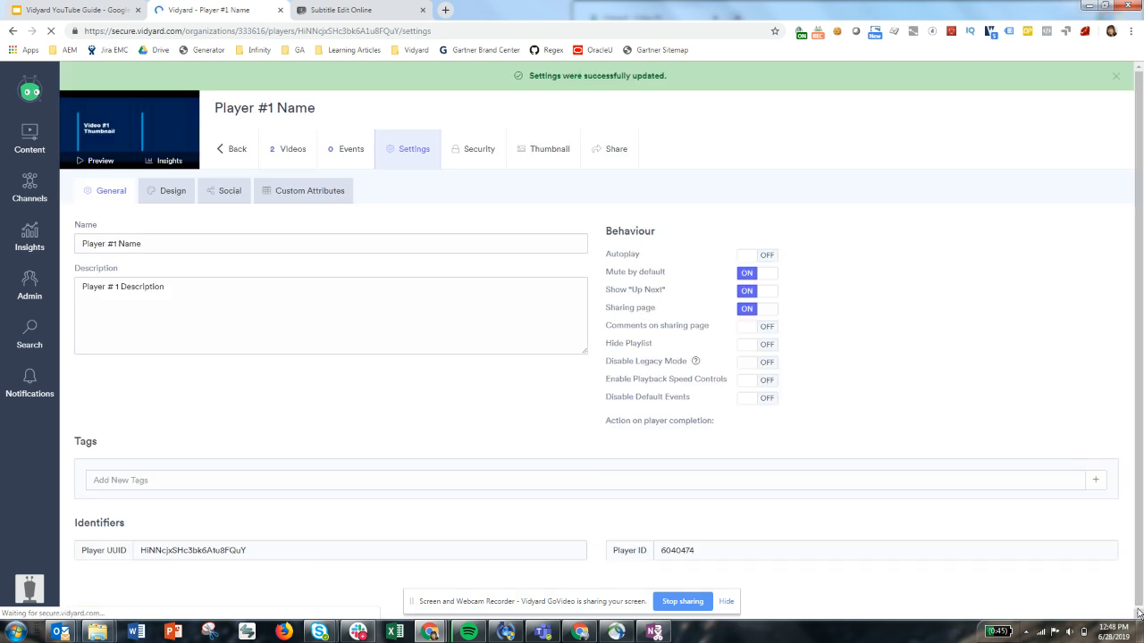
Add the tag "demo" to the player and save the change
click(295, 482)
text(demo)
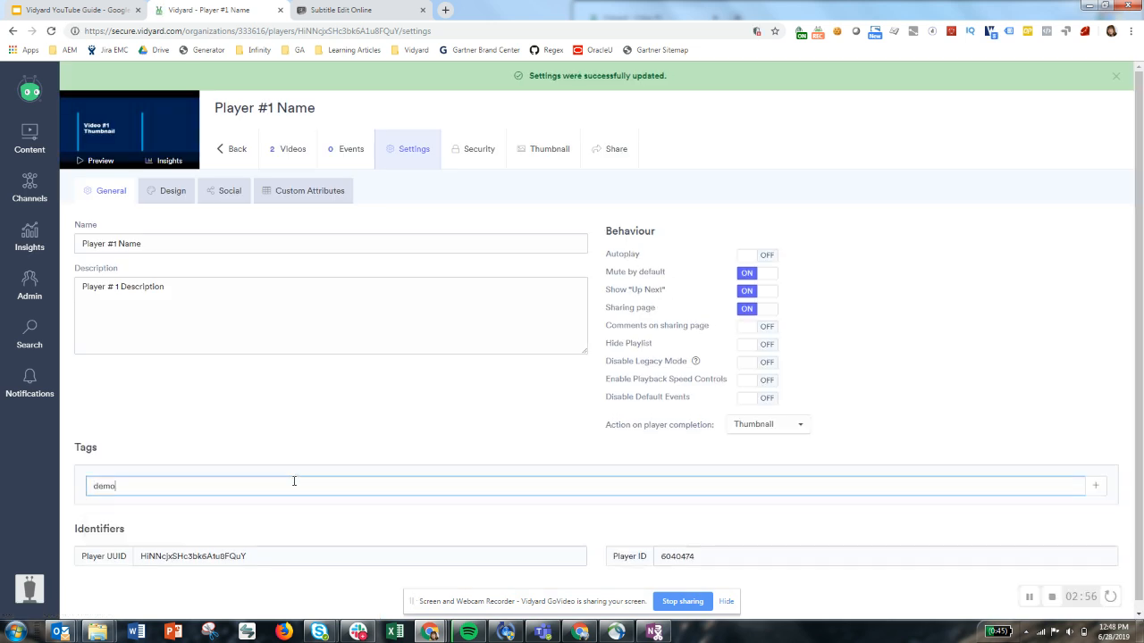
key(Return)
click(889, 580)
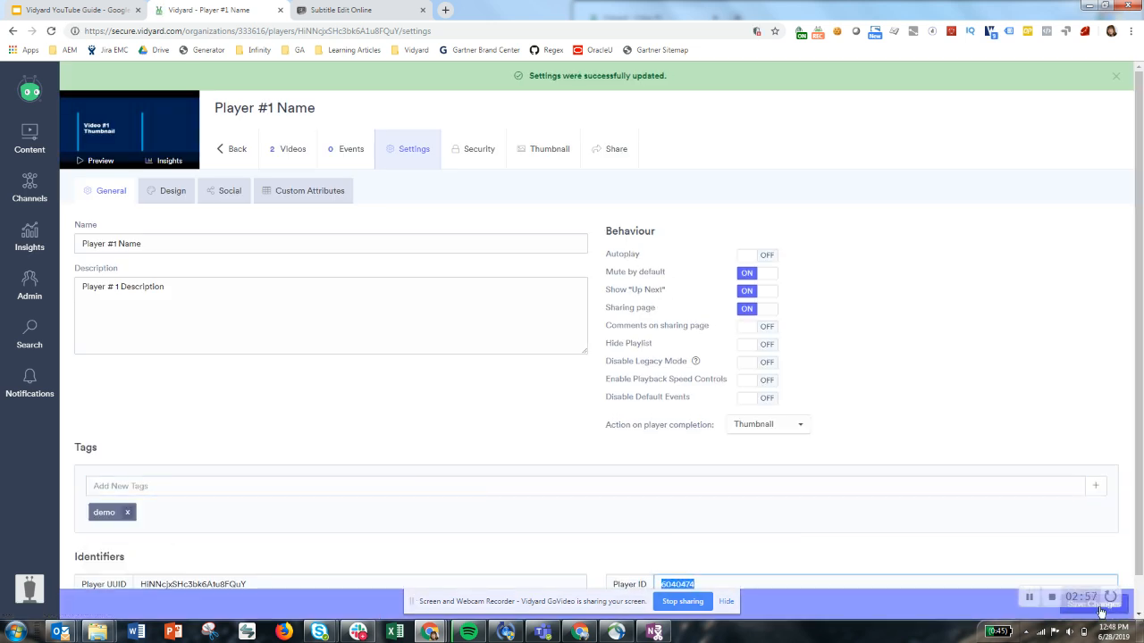
click(1126, 611)
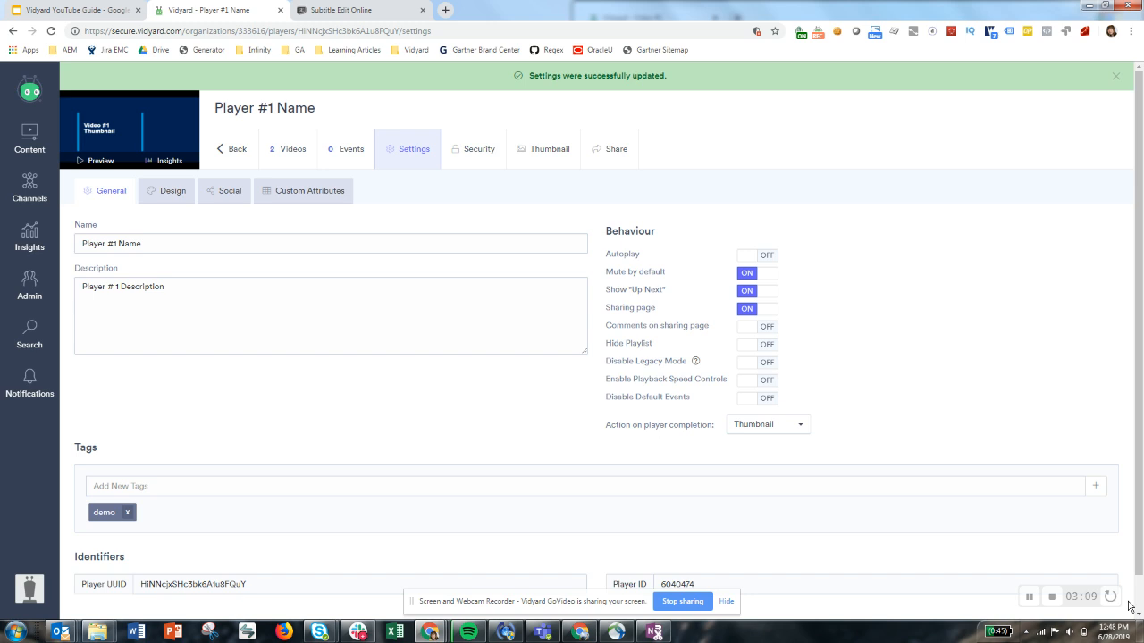
click(1097, 584)
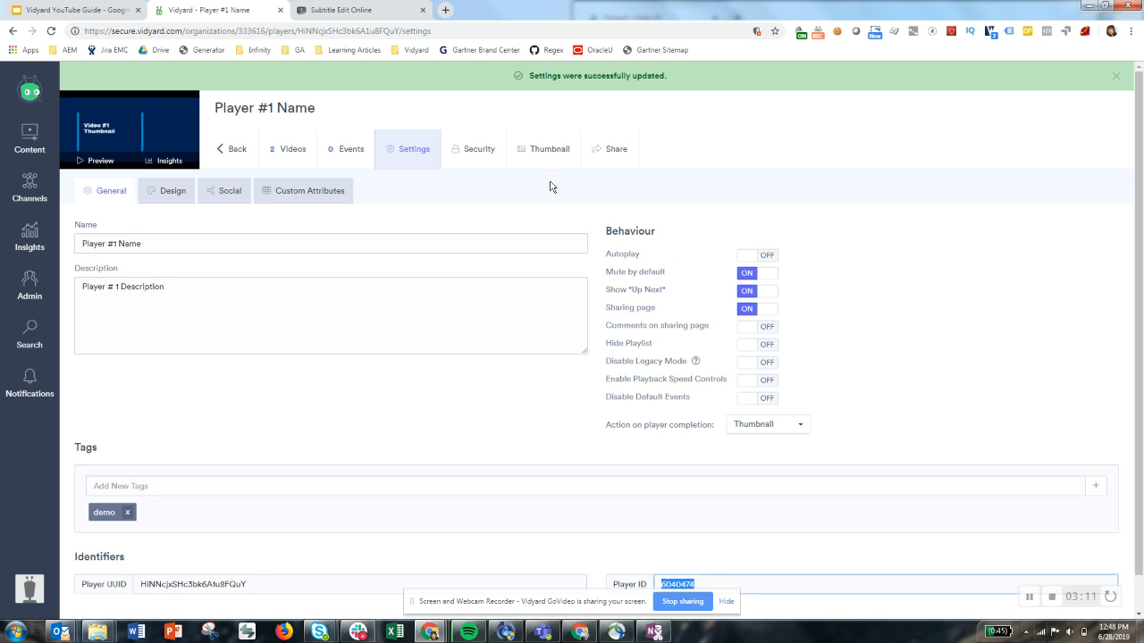
Upload the Playlist #1 thumbnail image to the player's uploaded thumbnails
click(480, 152)
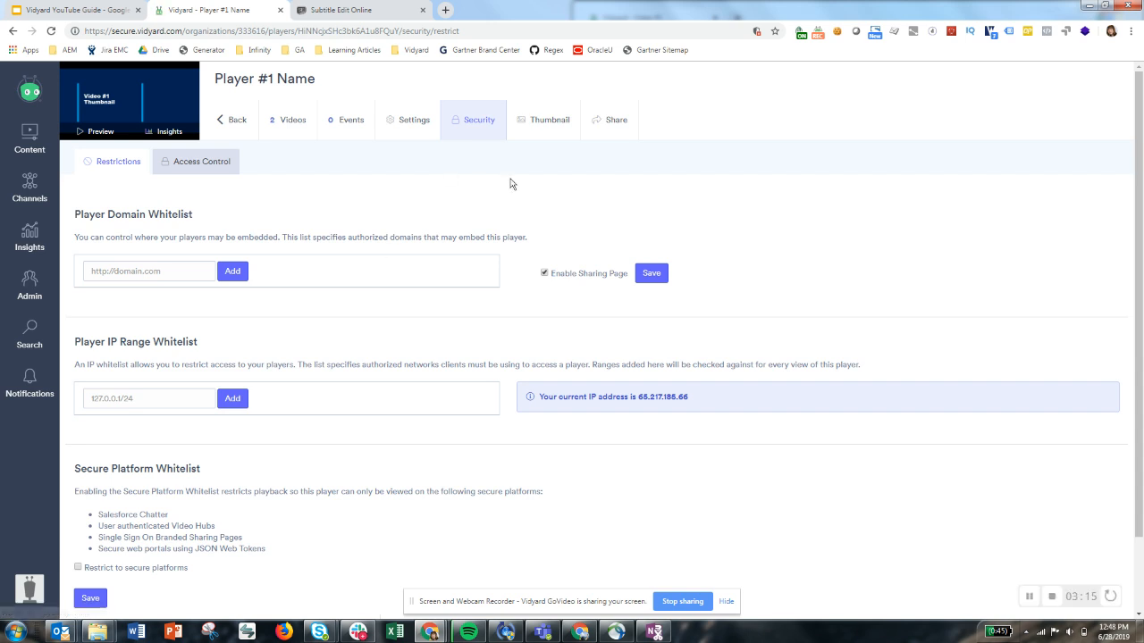
click(522, 114)
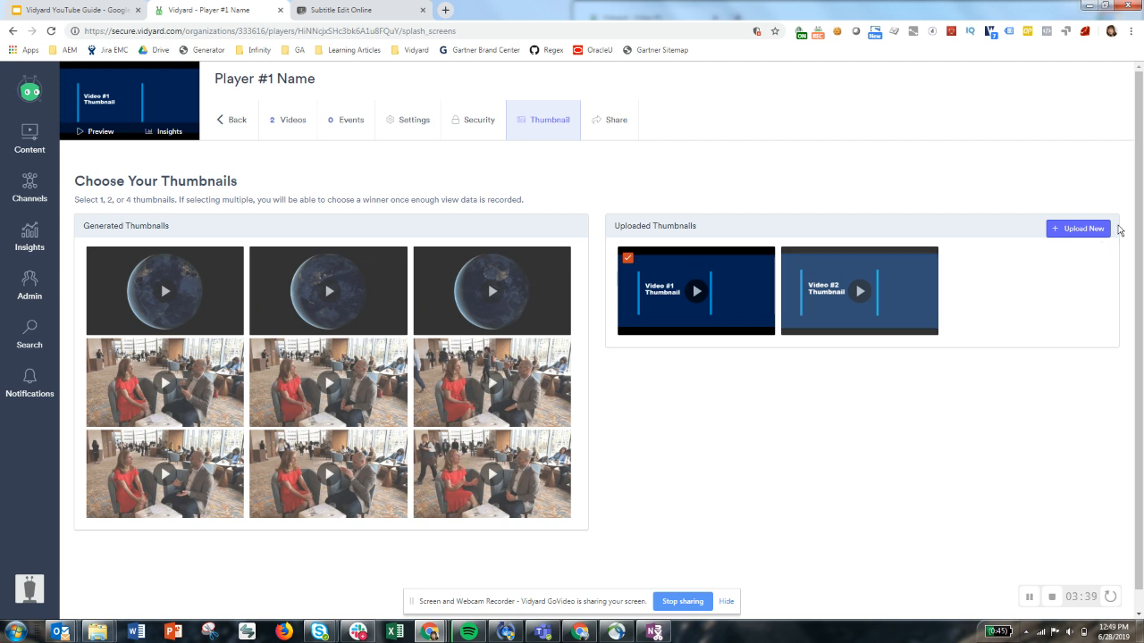
click(1100, 233)
key(Up)
key(Up)
key(Up)
click(1034, 599)
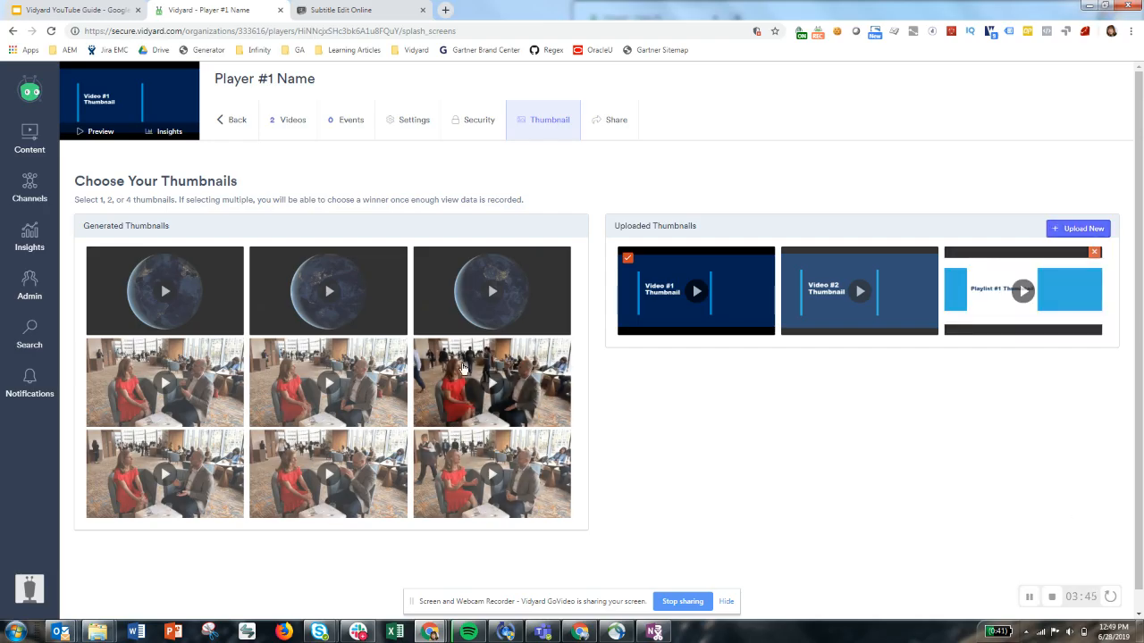
Select the Playlist #1 thumbnail for the player, deselect the Video #1 thumbnail, and save the changes
click(958, 262)
click(630, 261)
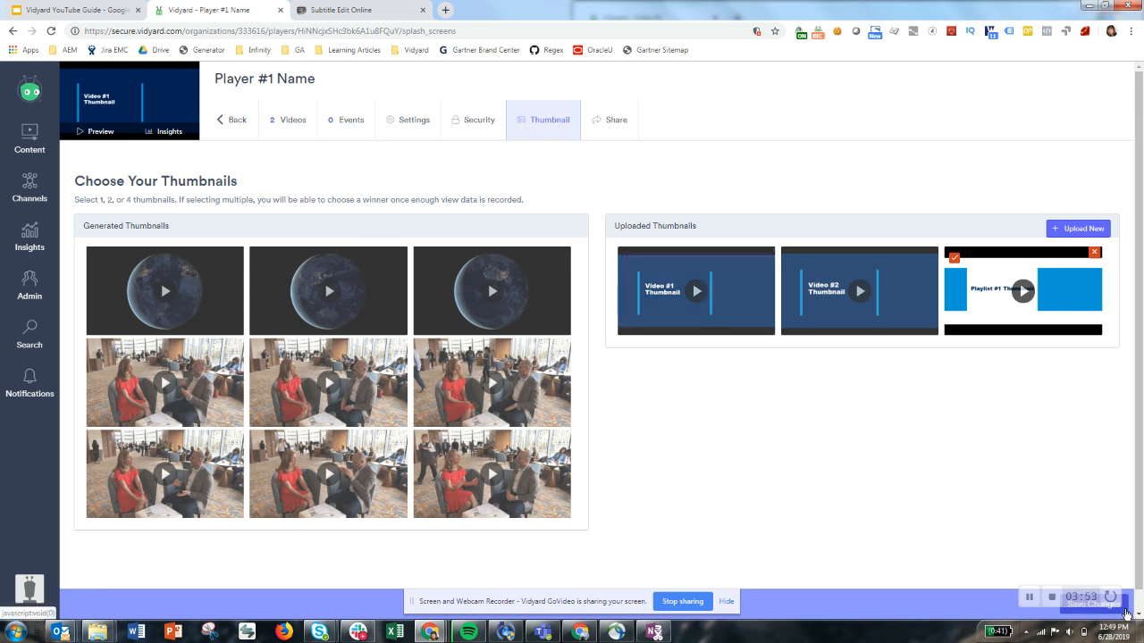
click(1126, 613)
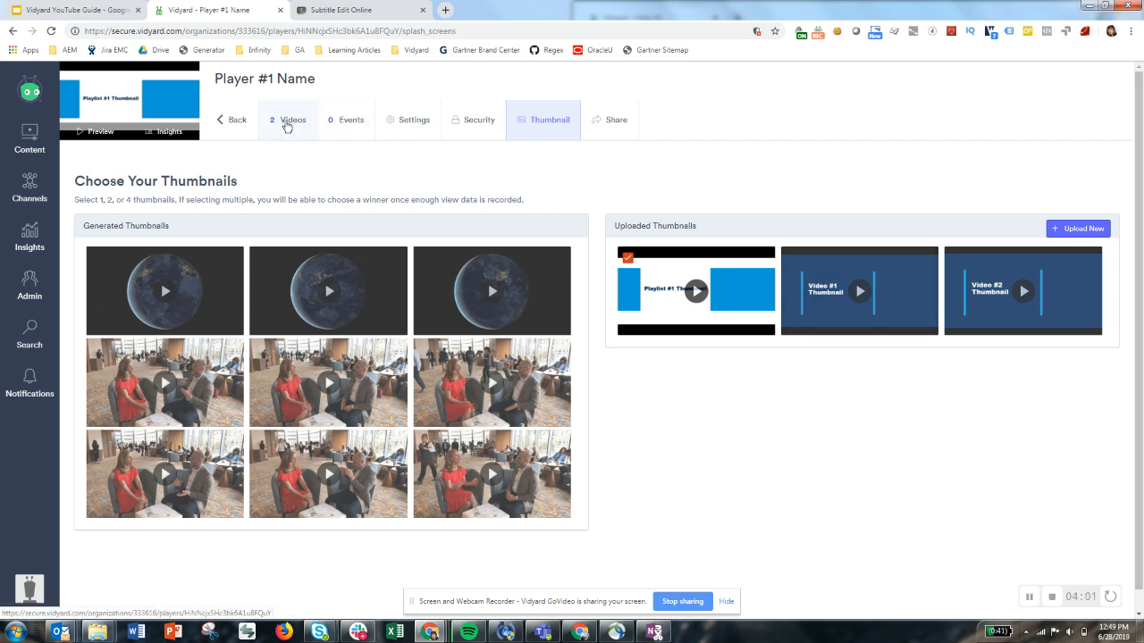
Sync the player to the YouTube account The Best Testing now as a public playlist with embedding allowed
click(301, 134)
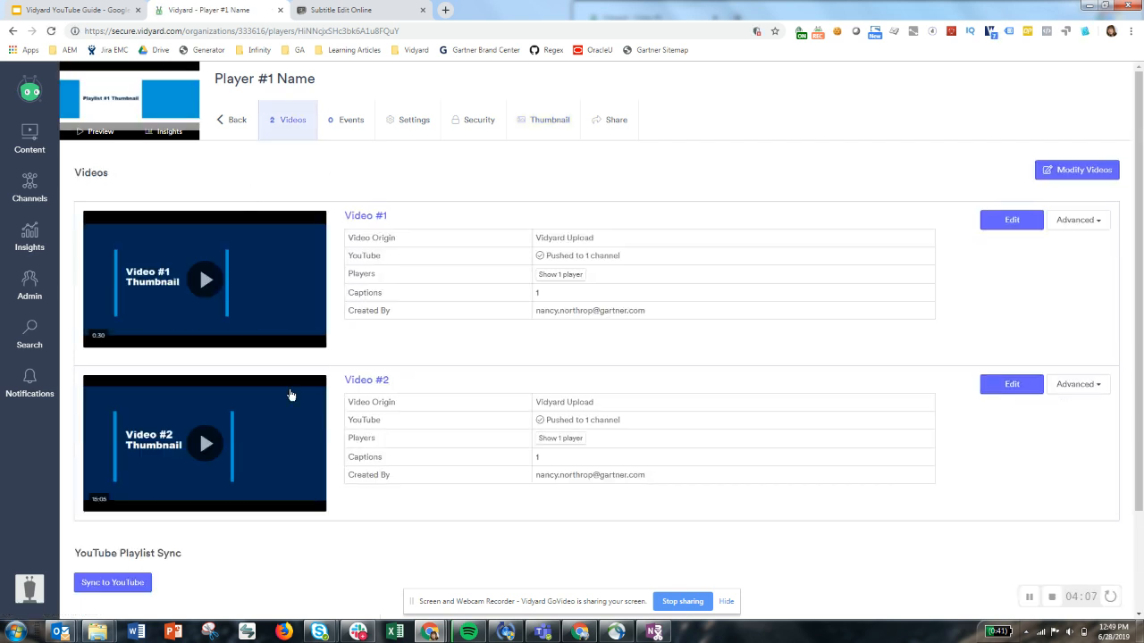
scroll(304, 446, down, 3)
click(113, 461)
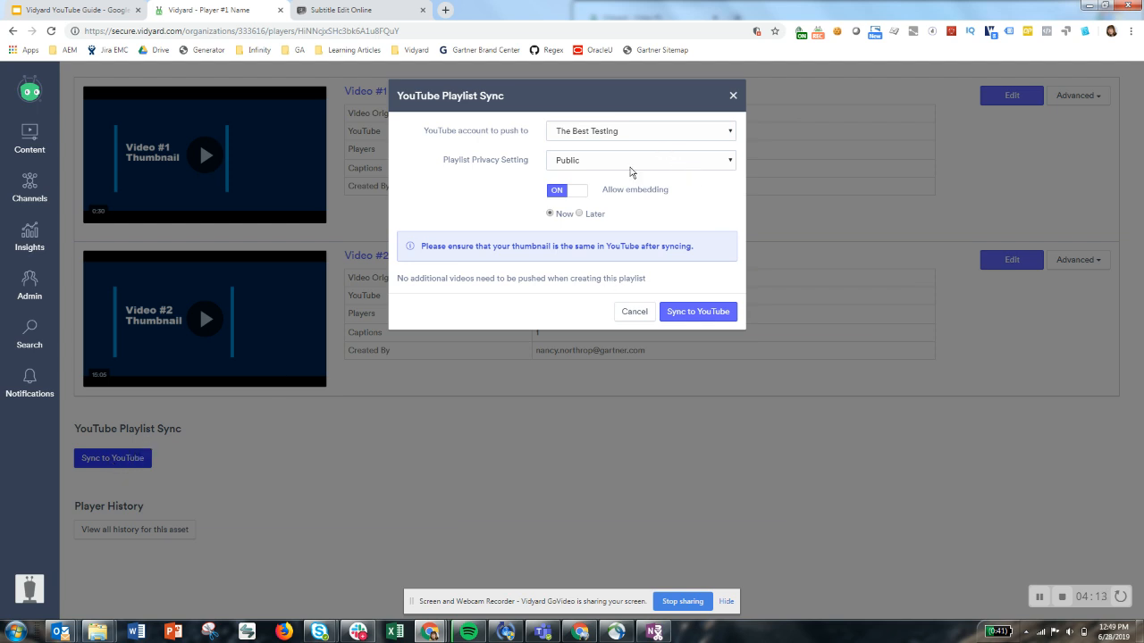
click(639, 135)
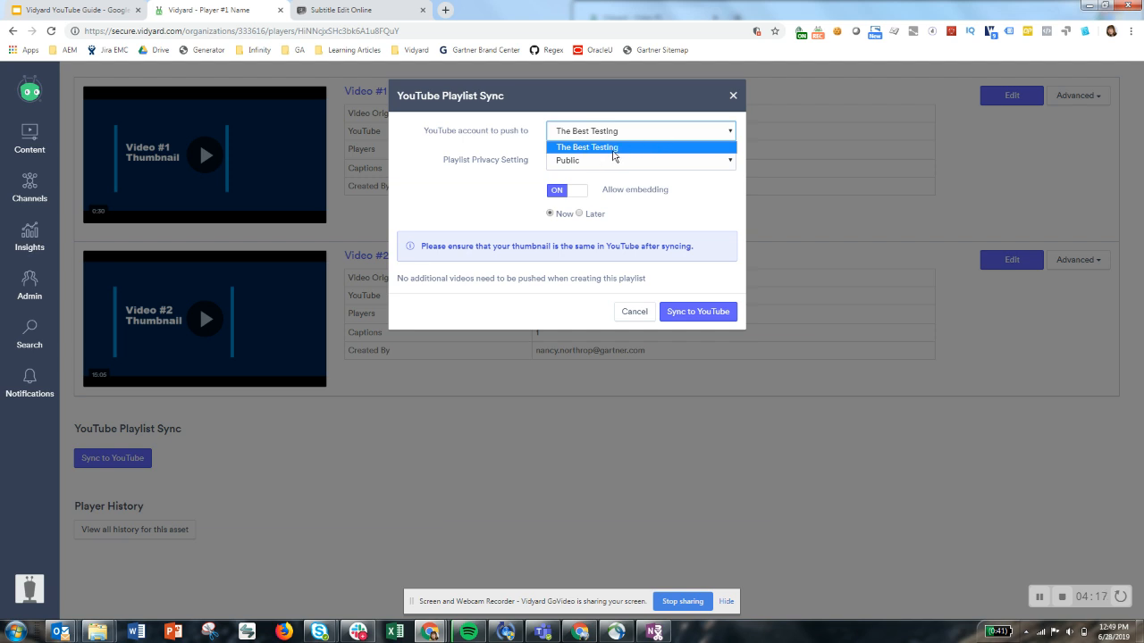
click(483, 145)
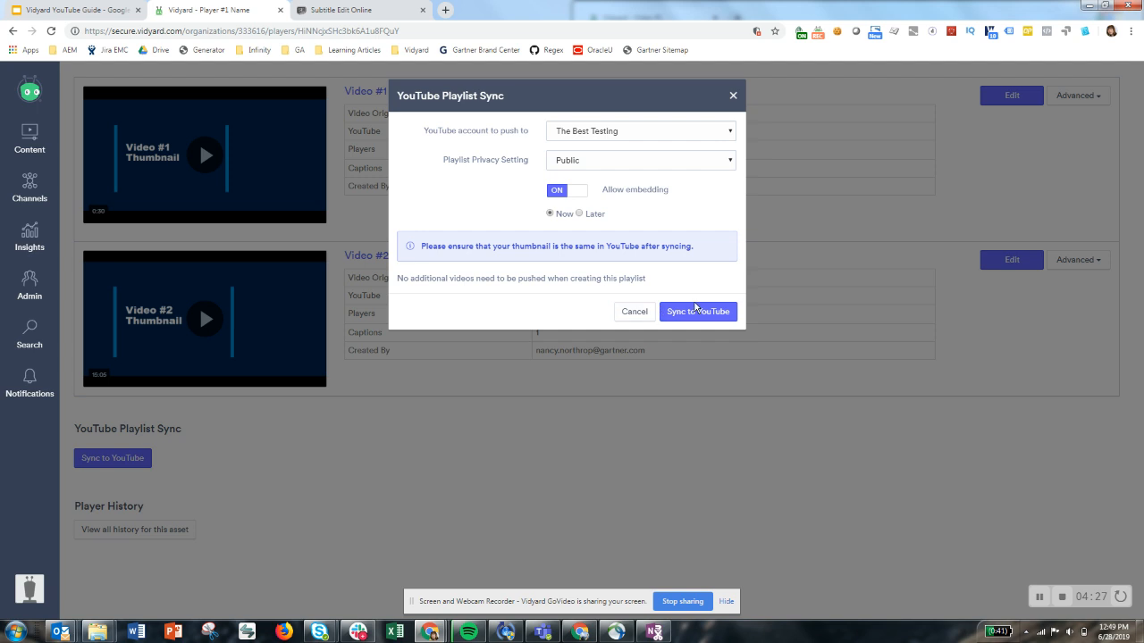
click(720, 311)
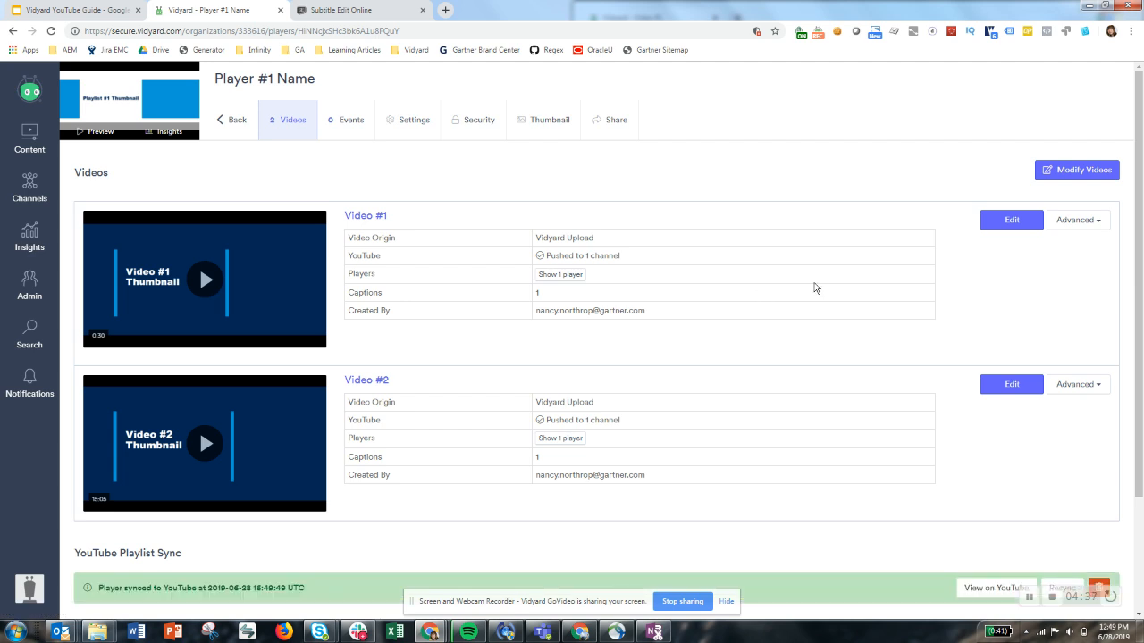
scroll(262, 589, down, 2)
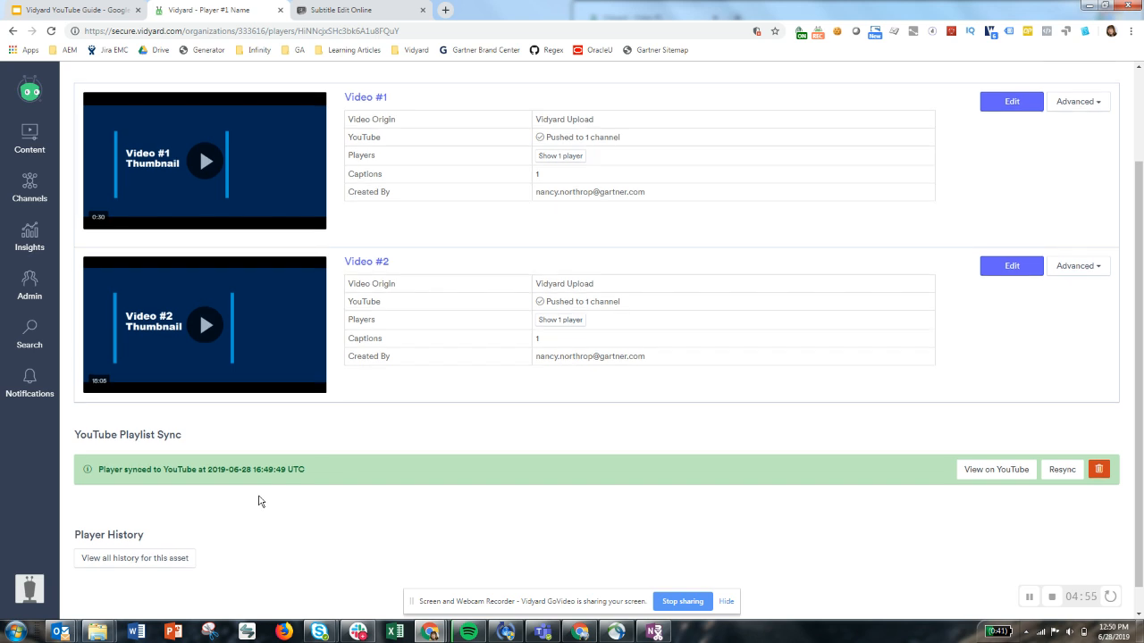
Switch to the YouTube window, reload The Best Testing channel's videos page, and open the full Player #1 Name playlist from the channel's playlists
scroll(260, 500, up, 2)
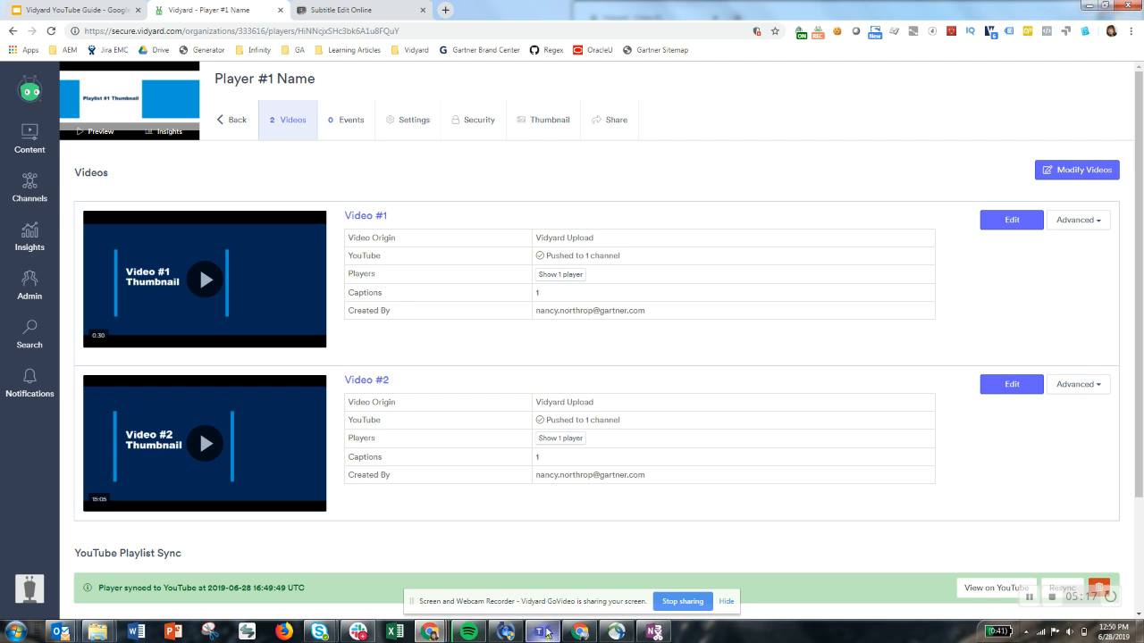
click(580, 632)
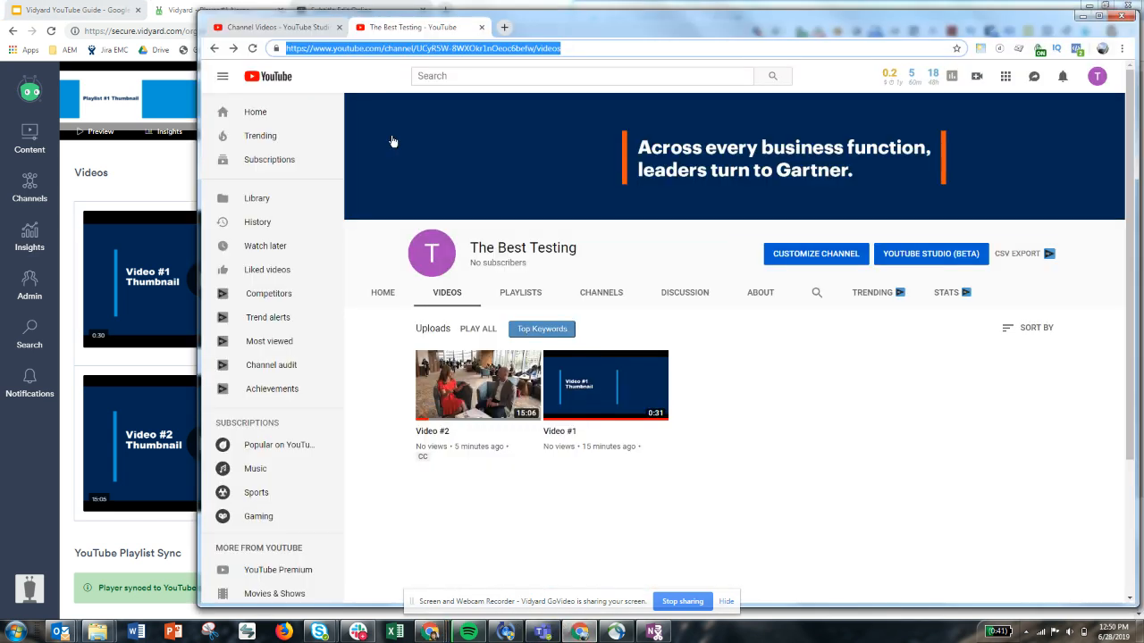
click(253, 48)
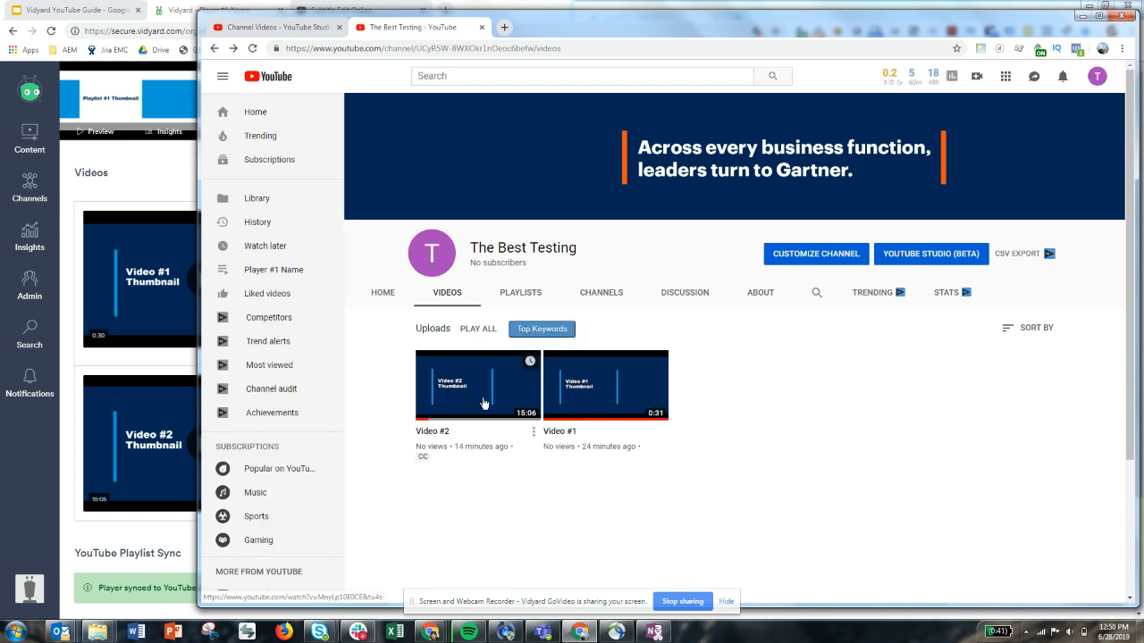
click(534, 292)
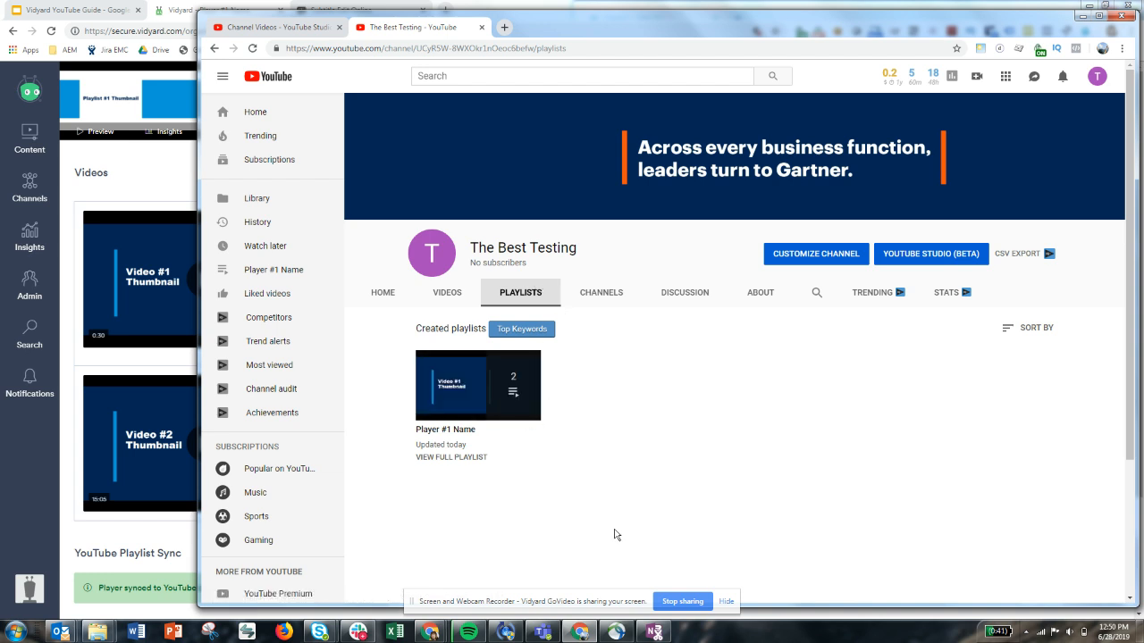
click(459, 460)
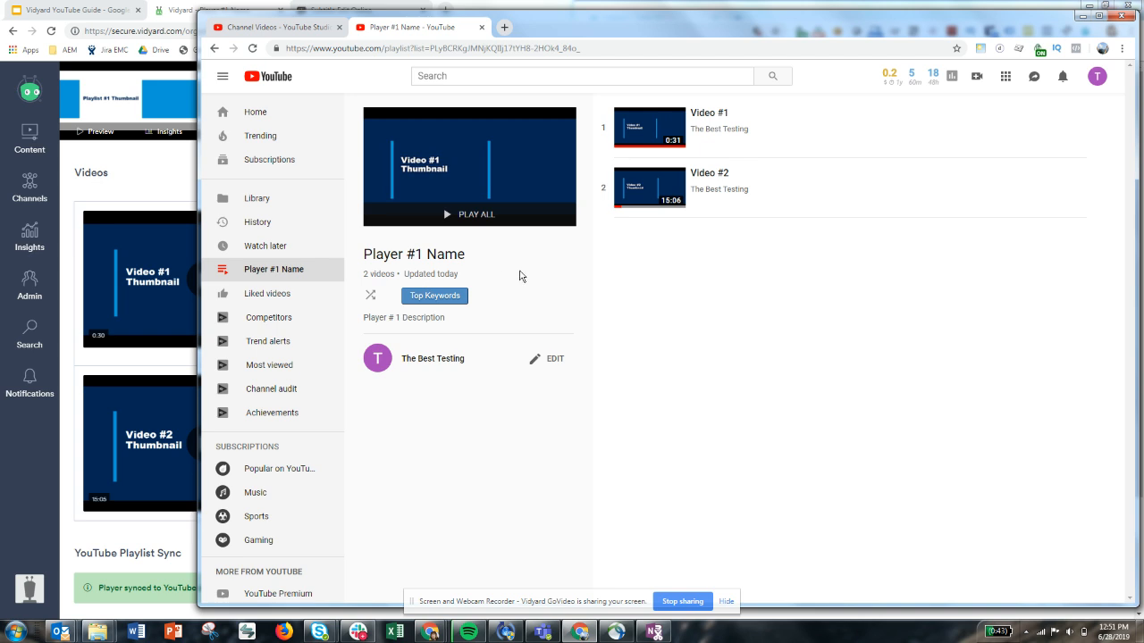
Return to the player in Vidyard and check which YouTube channel Video #2 is pushed to
click(148, 175)
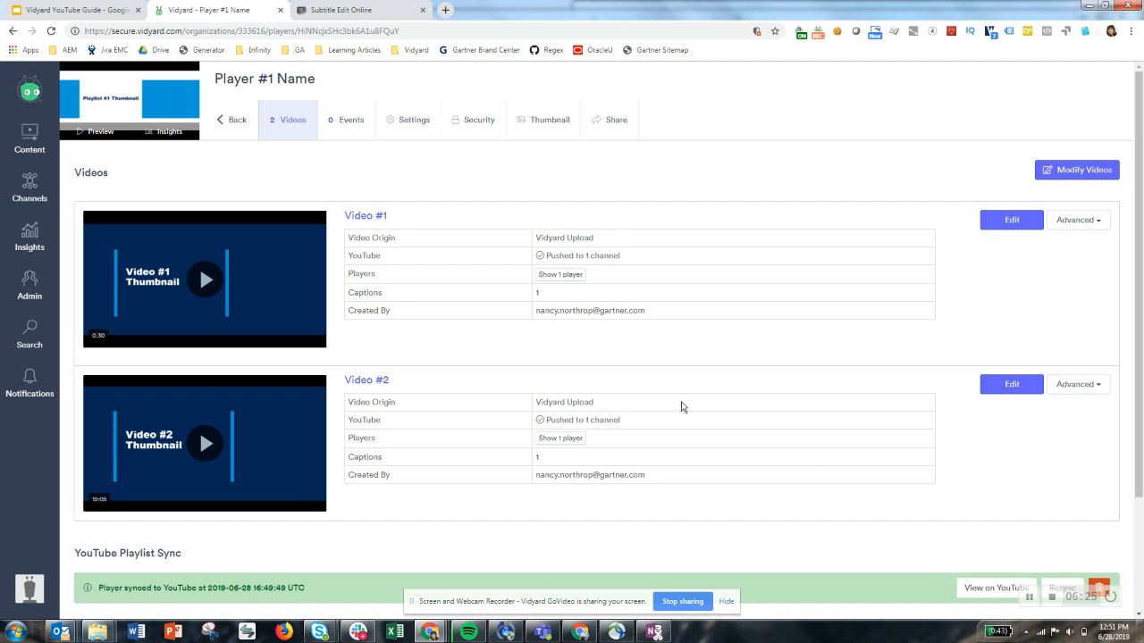
mouse_move(610, 416)
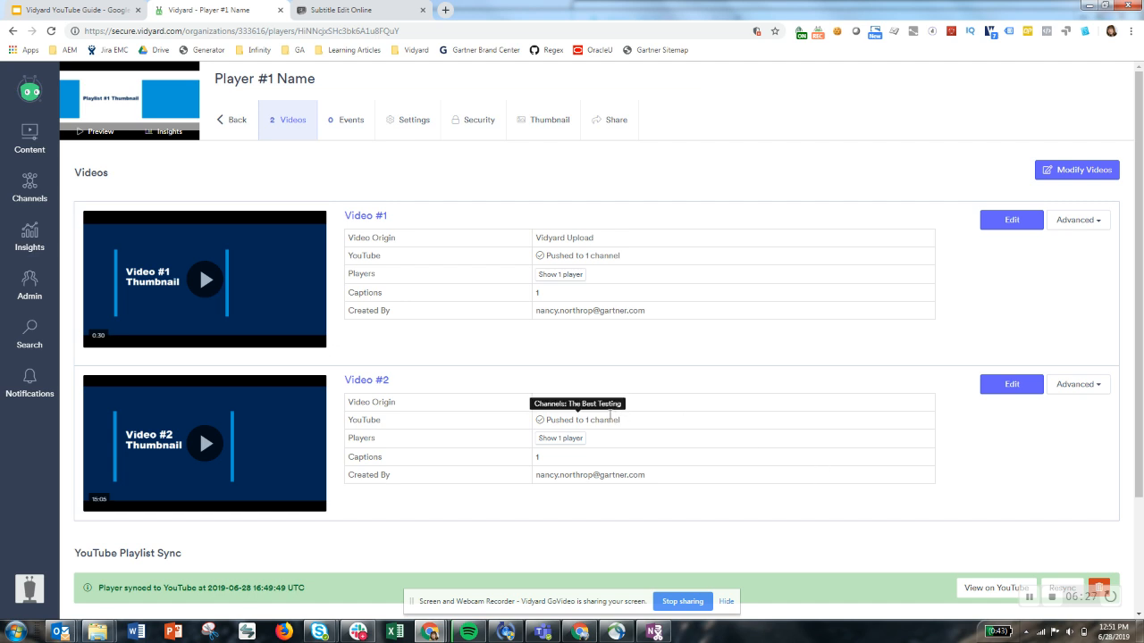